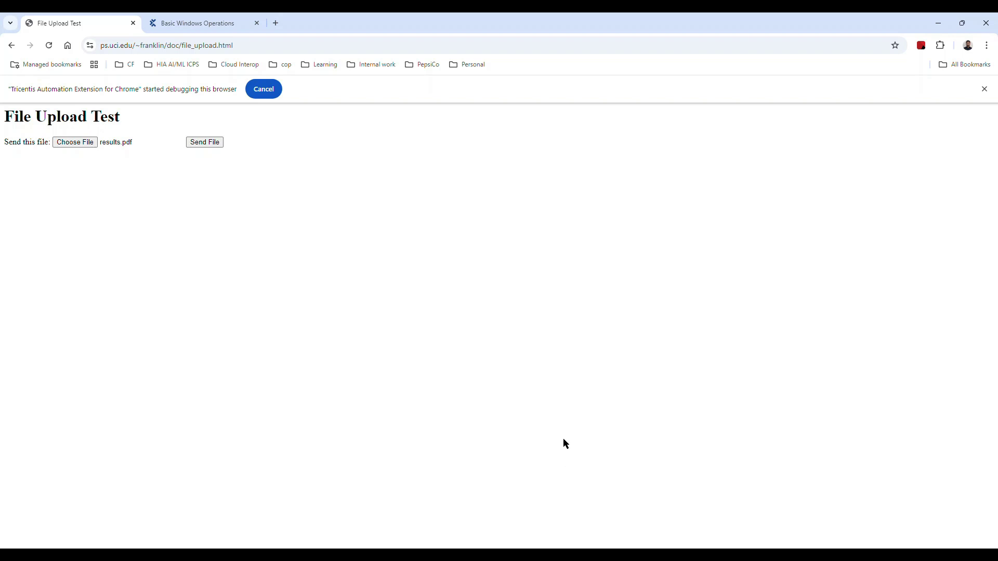
Examine the attributes and example of the TBox Save As module in the Tosca manual, closing the manual when done
{"action": "left_click", "coordinate": [212, 22]}
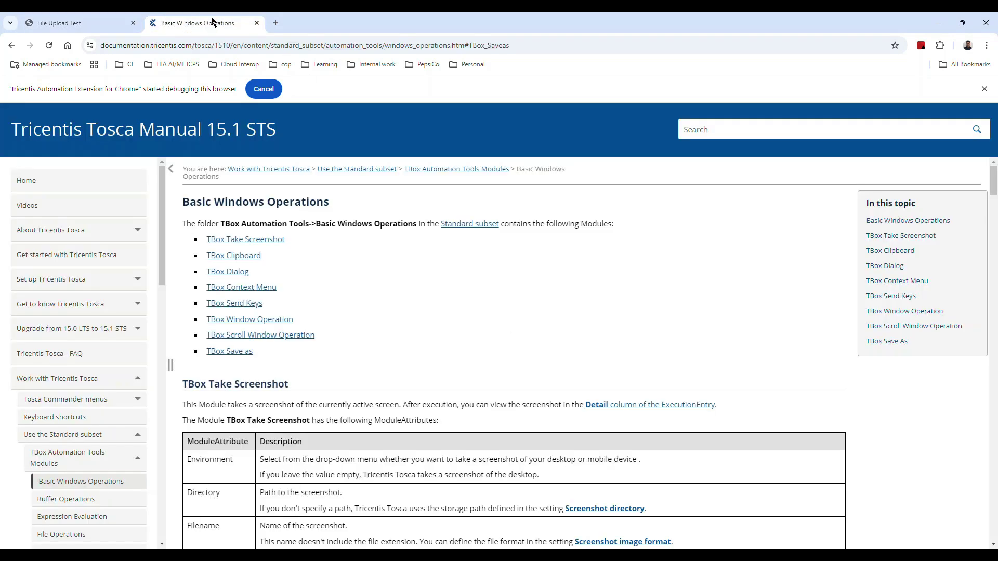
{"action": "right_click", "coordinate": [244, 356]}
{"action": "left_click", "coordinate": [268, 362]}
{"action": "left_click", "coordinate": [286, 17]}
{"action": "scroll", "coordinate": [513, 386], "scroll_direction": "down", "scroll_amount": 3}
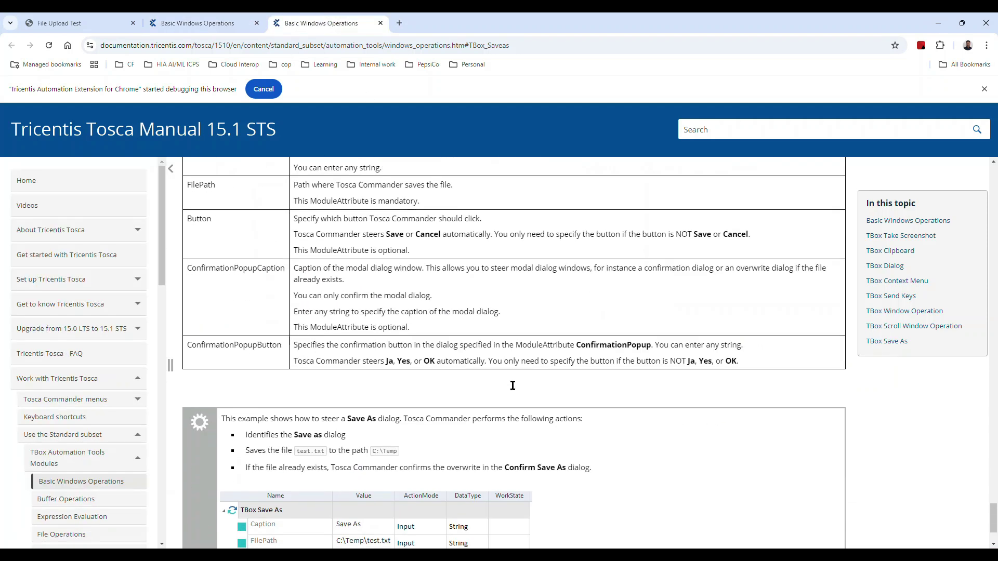
{"action": "scroll", "coordinate": [513, 386], "scroll_direction": "down", "scroll_amount": 2}
{"action": "scroll", "coordinate": [416, 416], "scroll_direction": "up", "scroll_amount": 1}
{"action": "scroll", "coordinate": [364, 426], "scroll_direction": "down", "scroll_amount": 1}
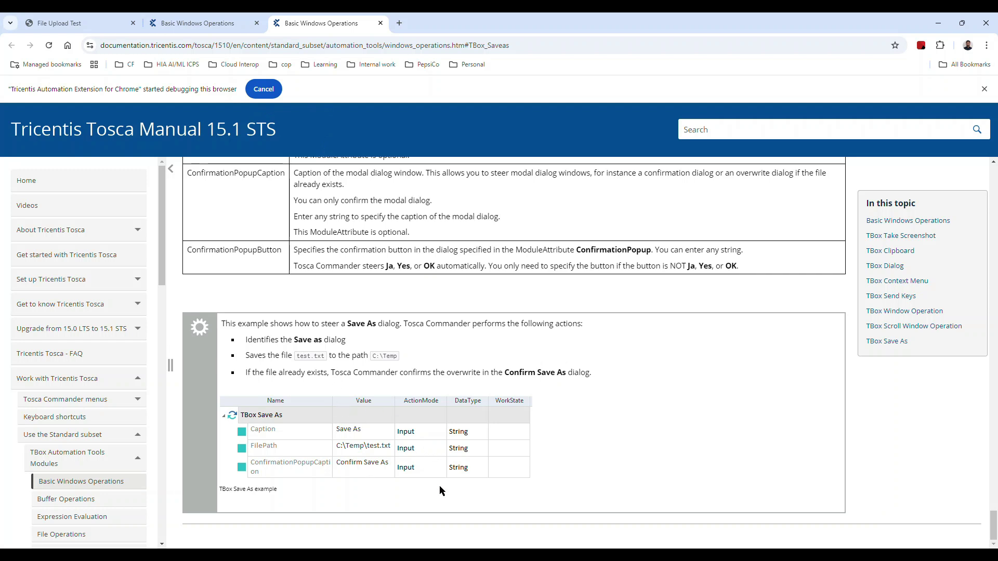
{"action": "left_click", "coordinate": [381, 22]}
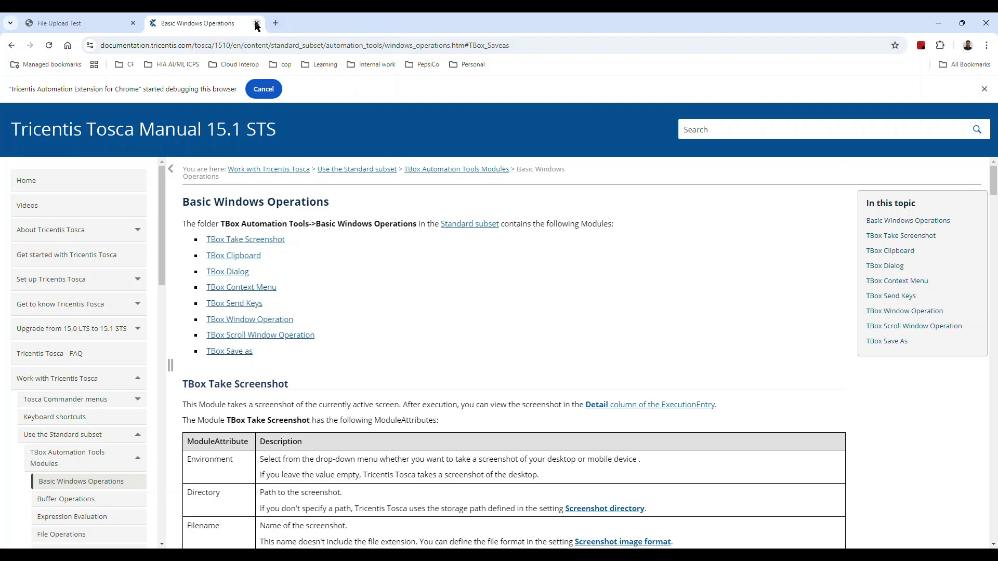
{"action": "left_click", "coordinate": [257, 22]}
Switch to Tosca Commander and start scanning the File Upload Test browser window from the Upload File module folder
{"action": "key", "text": "alt+Tab"}
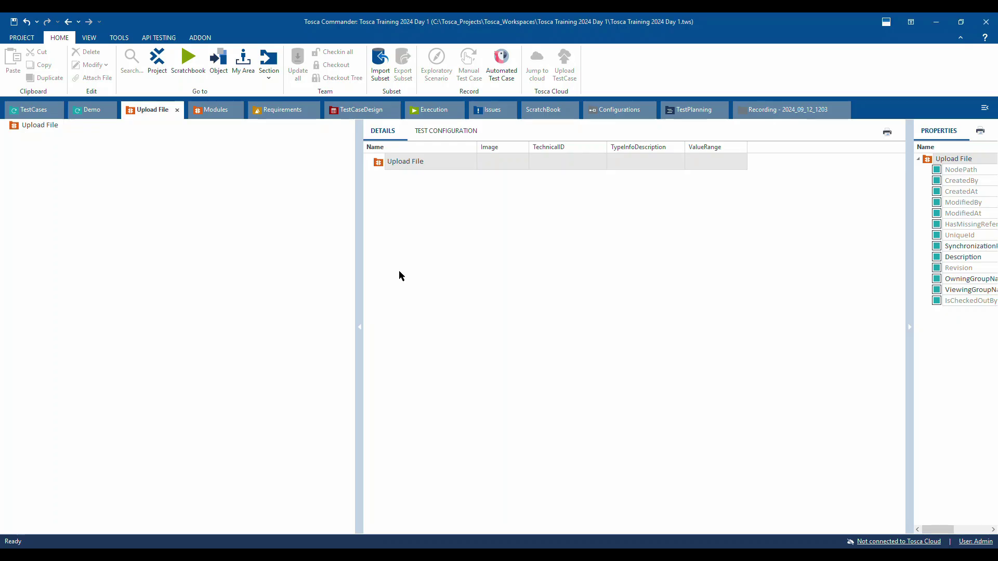
{"action": "left_click", "coordinate": [93, 111]}
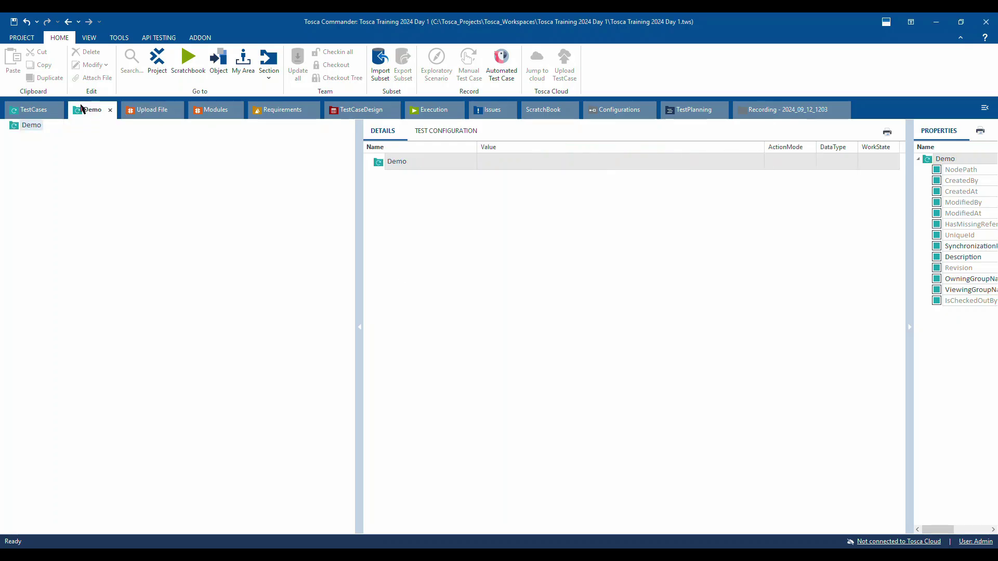
{"action": "left_click", "coordinate": [149, 110]}
{"action": "left_click", "coordinate": [86, 112]}
{"action": "right_click", "coordinate": [33, 124]}
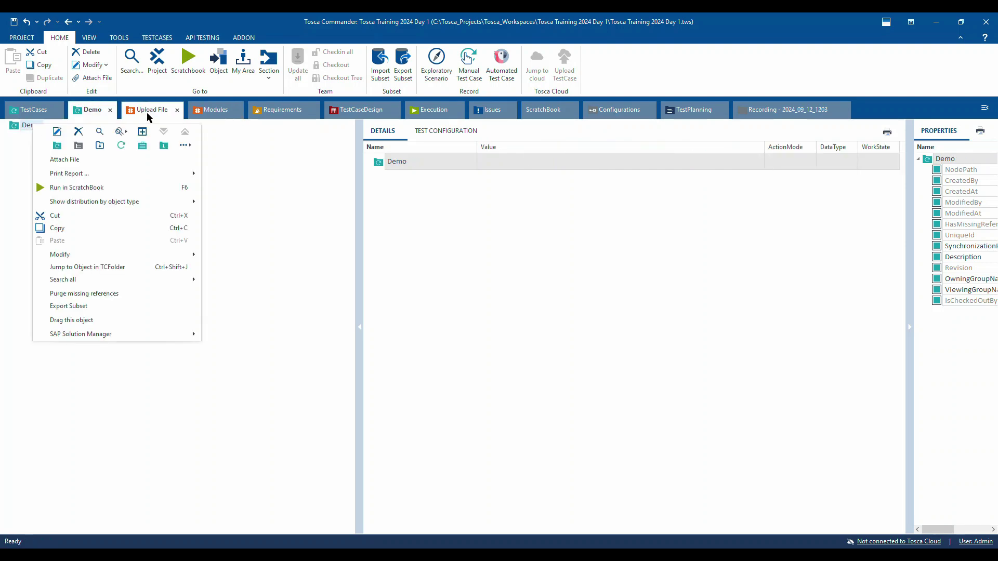
{"action": "left_click", "coordinate": [147, 112]}
{"action": "right_click", "coordinate": [46, 125]}
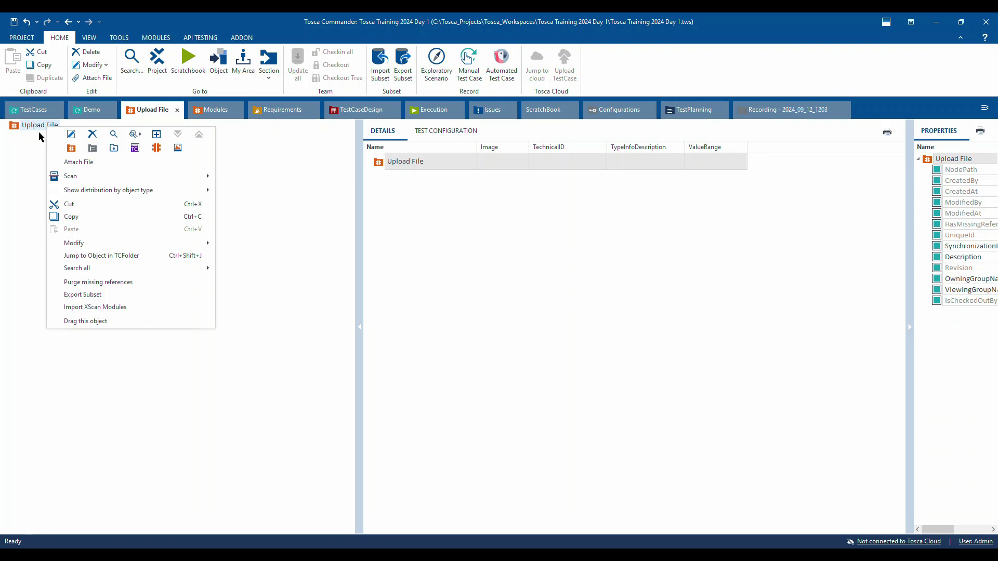
{"action": "mouse_move", "coordinate": [88, 179]}
{"action": "left_click", "coordinate": [285, 176]}
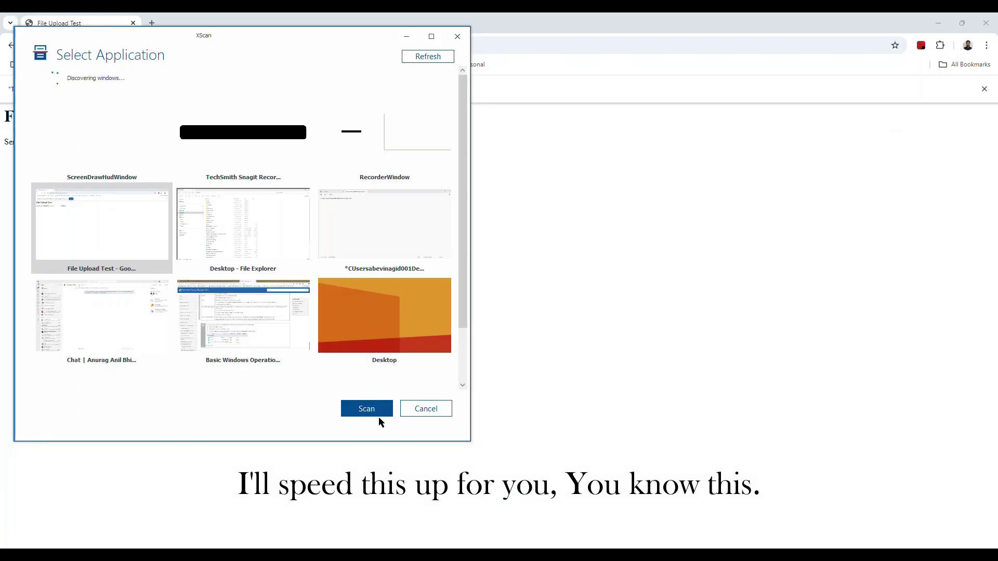
{"action": "left_click", "coordinate": [379, 413]}
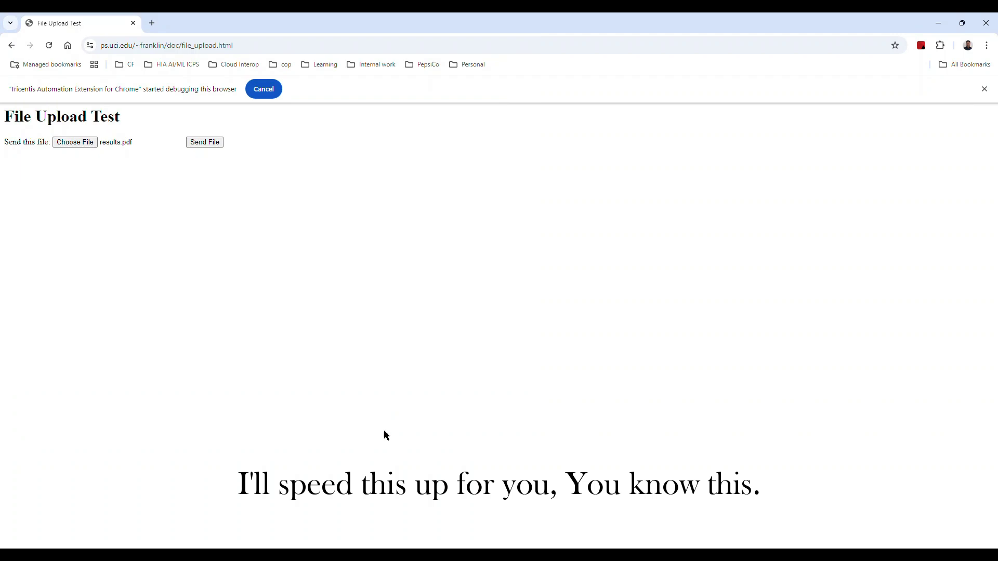
Pick the file chooser control on the File Upload Test page for the scan and rename it Choose File
{"action": "left_click_drag", "start_coordinate": [411, 43], "coordinate": [784, 101]}
{"action": "left_click", "coordinate": [529, 146]}
{"action": "left_click", "coordinate": [109, 142]}
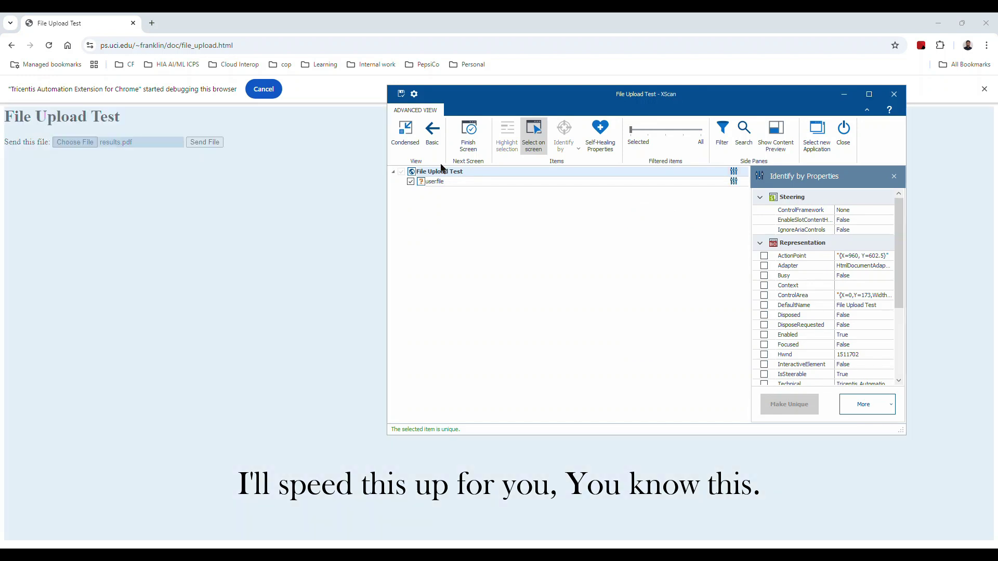
{"action": "left_click", "coordinate": [514, 183]}
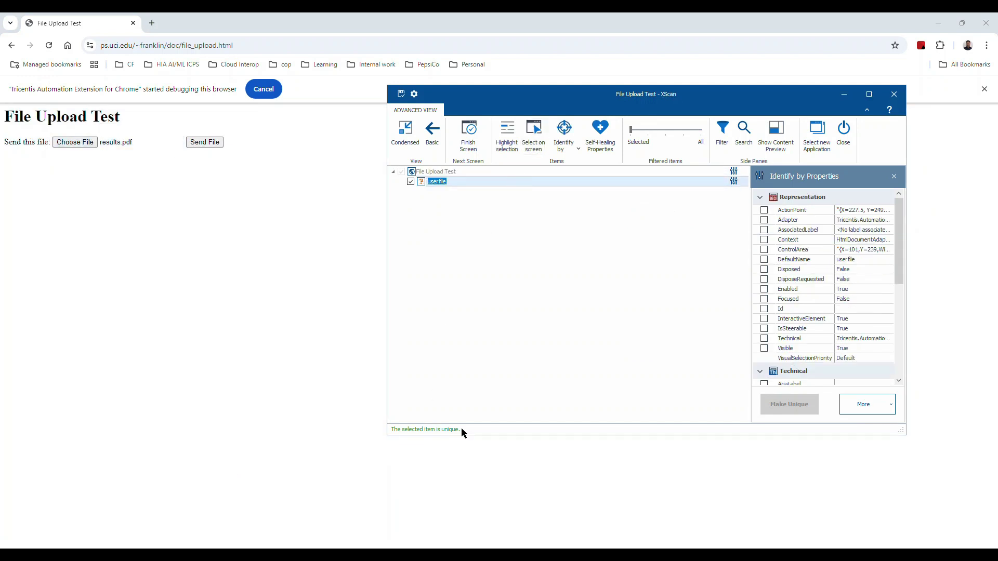
{"action": "type", "text": "C"}
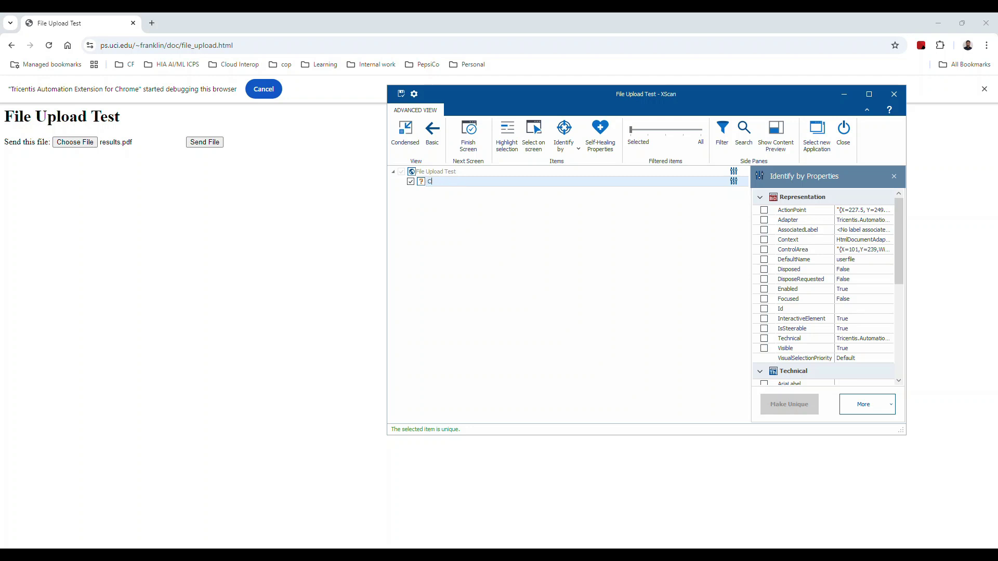
{"action": "key", "text": "Return"}
Review the Choose File control's identification properties, save the scanned module and close XScan
{"action": "scroll", "coordinate": [816, 297], "scroll_direction": "down", "scroll_amount": 6}
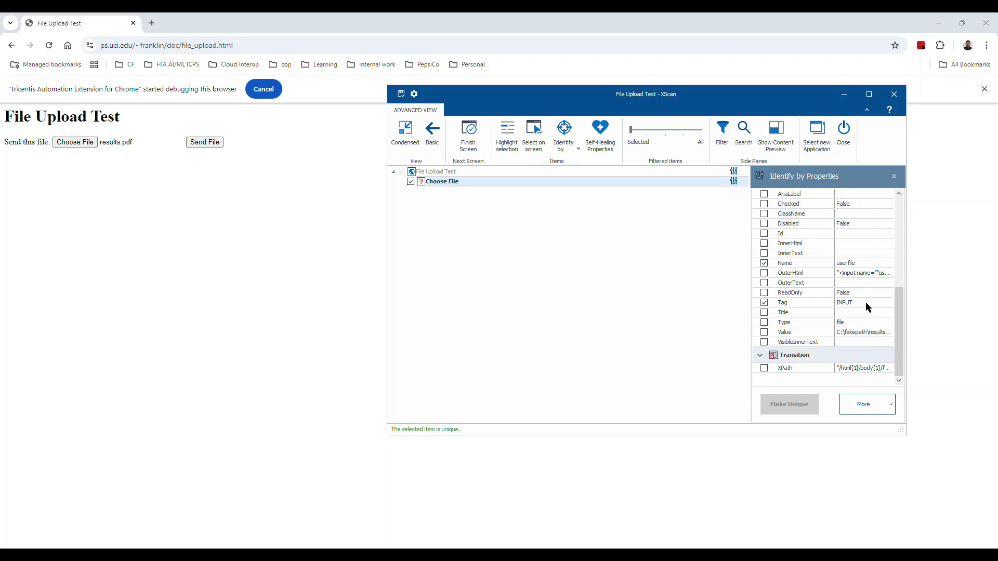
{"action": "left_click", "coordinate": [467, 149]}
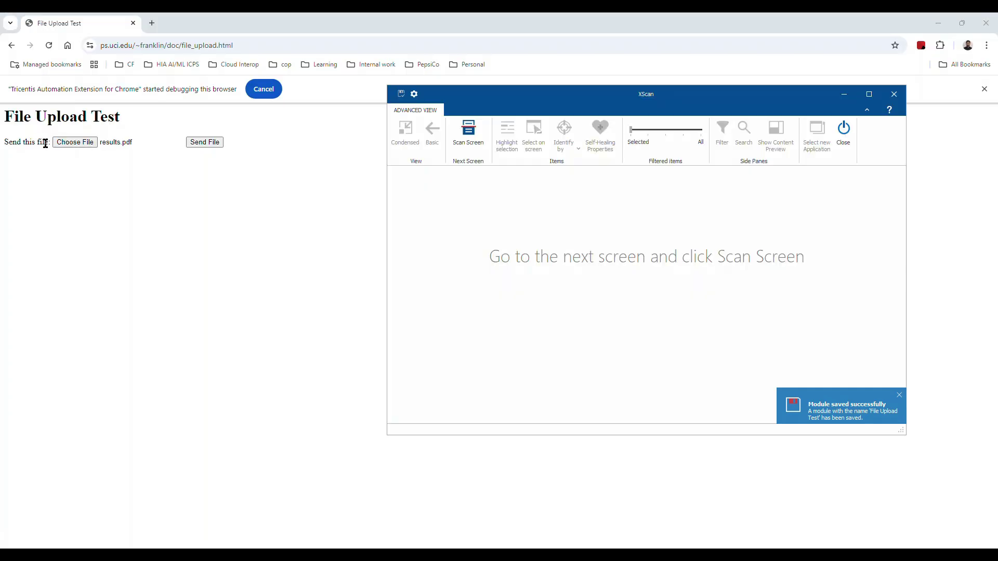
{"action": "left_click", "coordinate": [844, 132]}
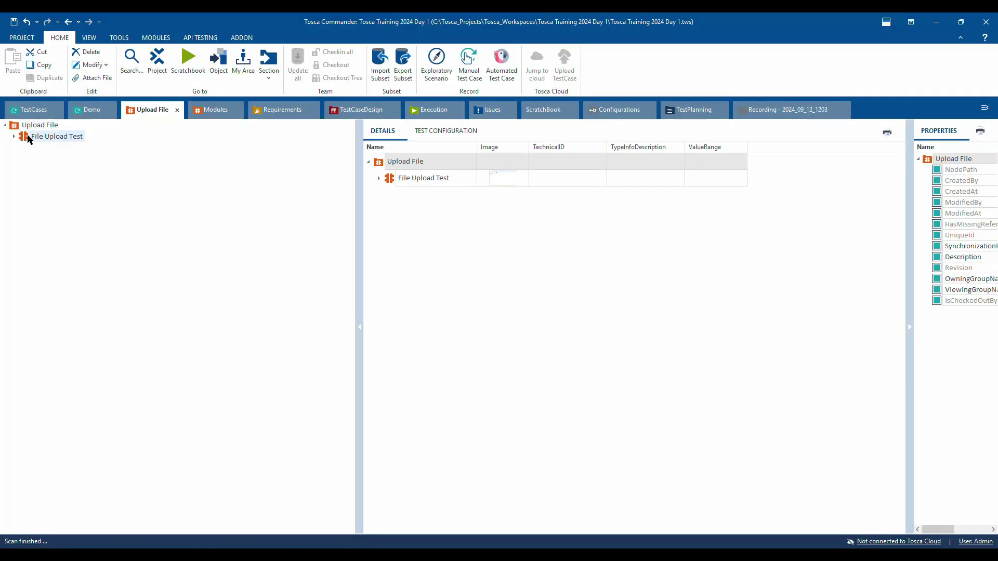
Create a test case in the Demo folder from the File Upload Test module and name it Upload File
{"action": "mouse_move", "coordinate": [25, 140]}
{"action": "left_mouse_down"}
{"action": "mouse_move", "coordinate": [73, 109]}
{"action": "mouse_move", "coordinate": [32, 129]}
{"action": "left_mouse_up"}
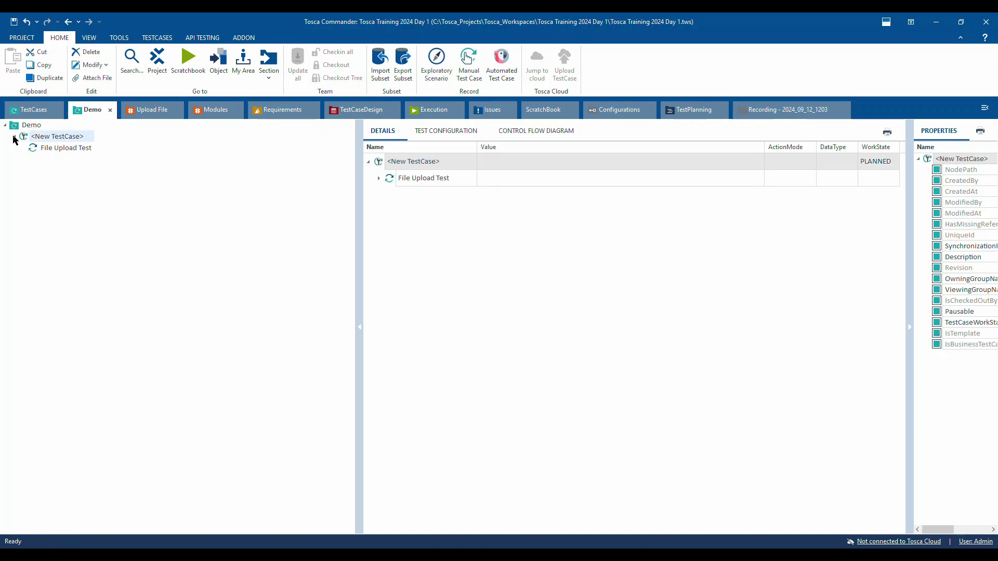
{"action": "type", "text": "Up"}
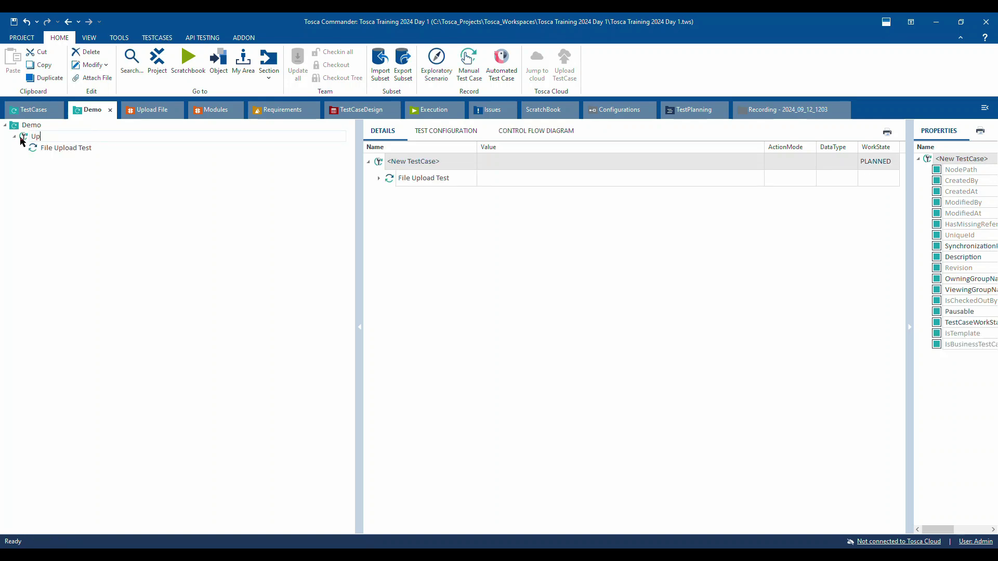
{"action": "type", "text": "load File"}
Make the Choose File value of the File Upload Test step a WaitOn action with the condition Visible == True
{"action": "left_click", "coordinate": [57, 148]}
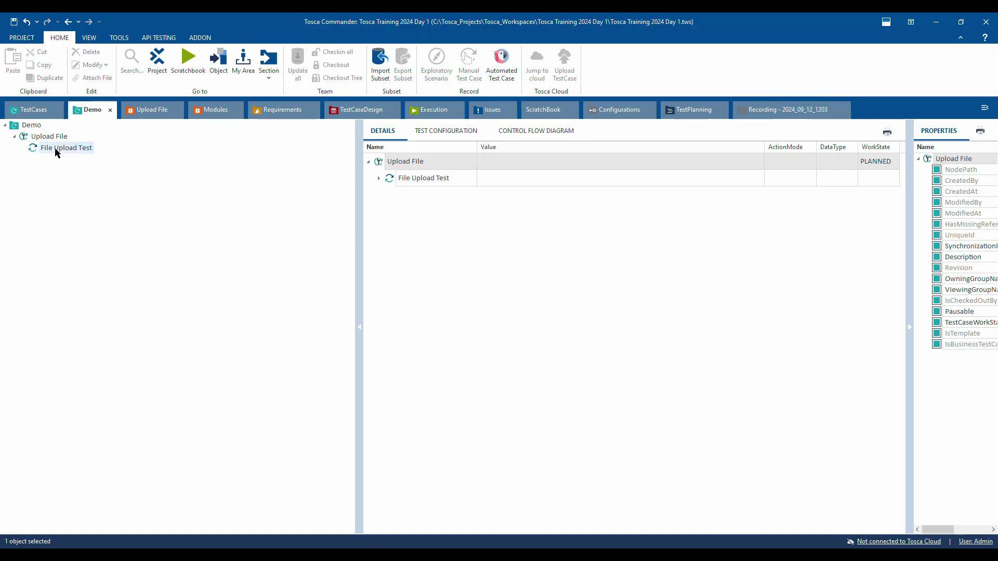
{"action": "left_click", "coordinate": [760, 185]}
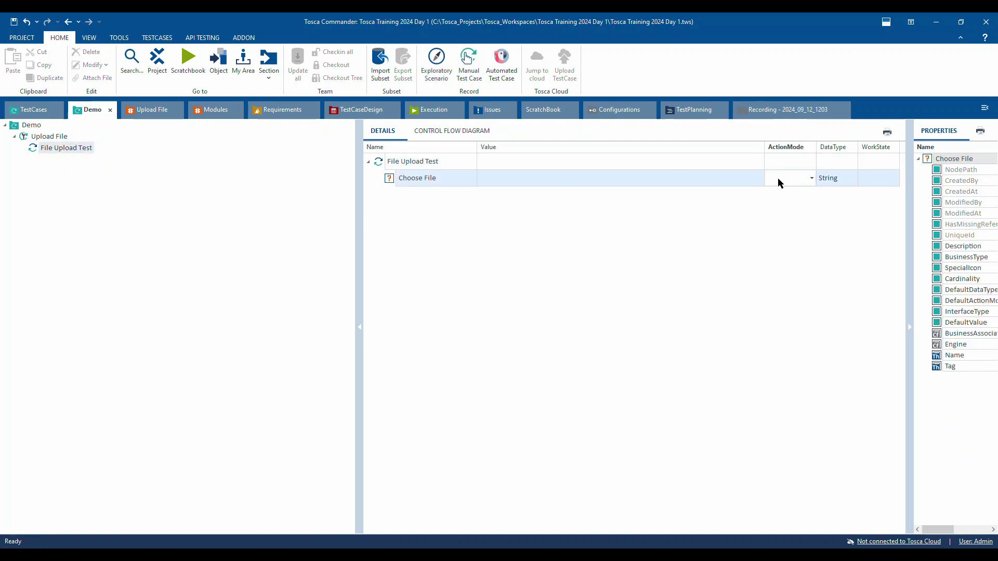
{"action": "left_click", "coordinate": [811, 178]}
{"action": "left_click", "coordinate": [790, 230]}
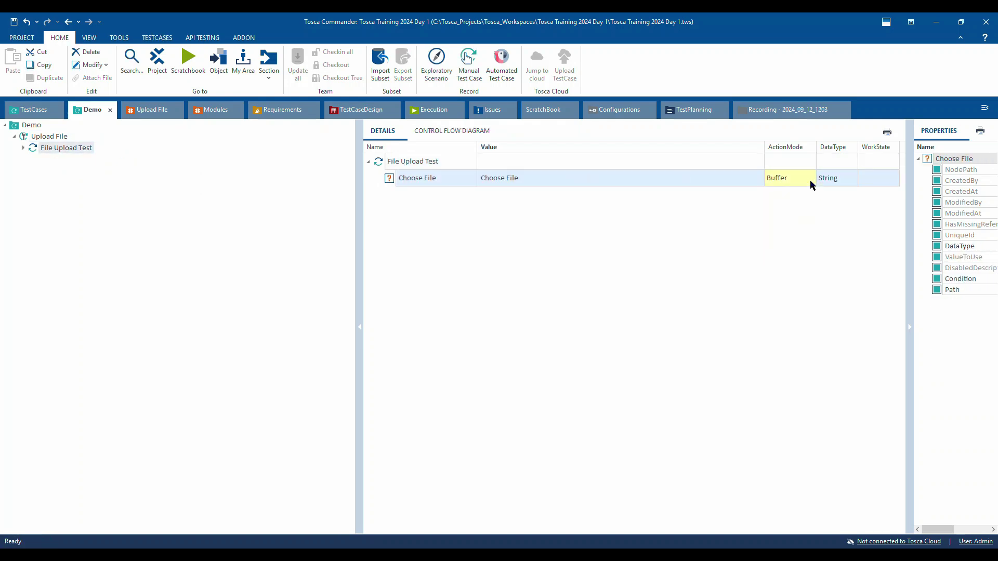
{"action": "left_click", "coordinate": [748, 177]}
{"action": "left_click", "coordinate": [756, 177]}
{"action": "triple_click", "coordinate": [629, 200]}
{"action": "type", "text": "True"}
{"action": "key", "text": "Return"}
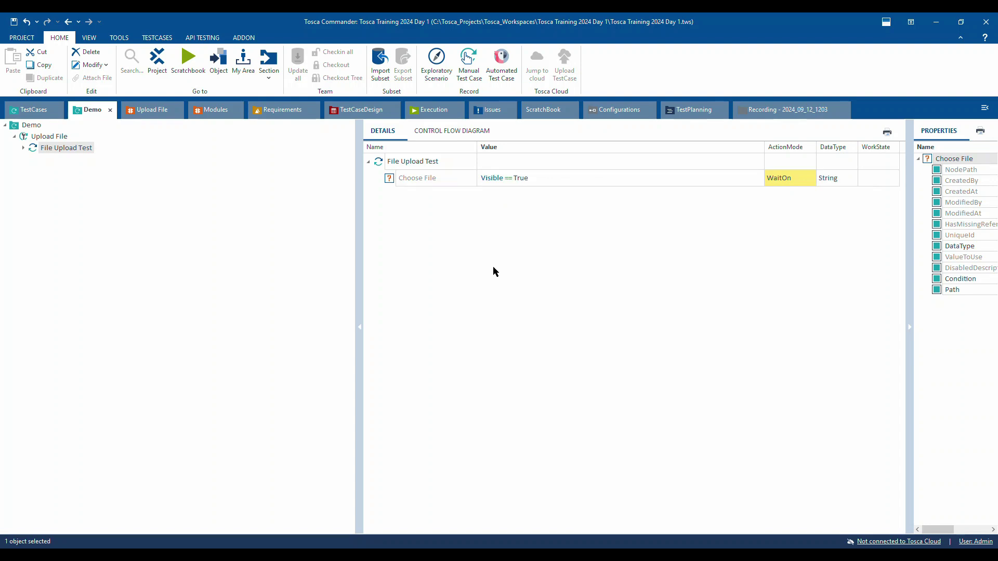
Duplicate the Choose File value in the same test step, setting the copy's action mode to Input and its value to {click}
{"action": "key", "text": "ctrl+c"}
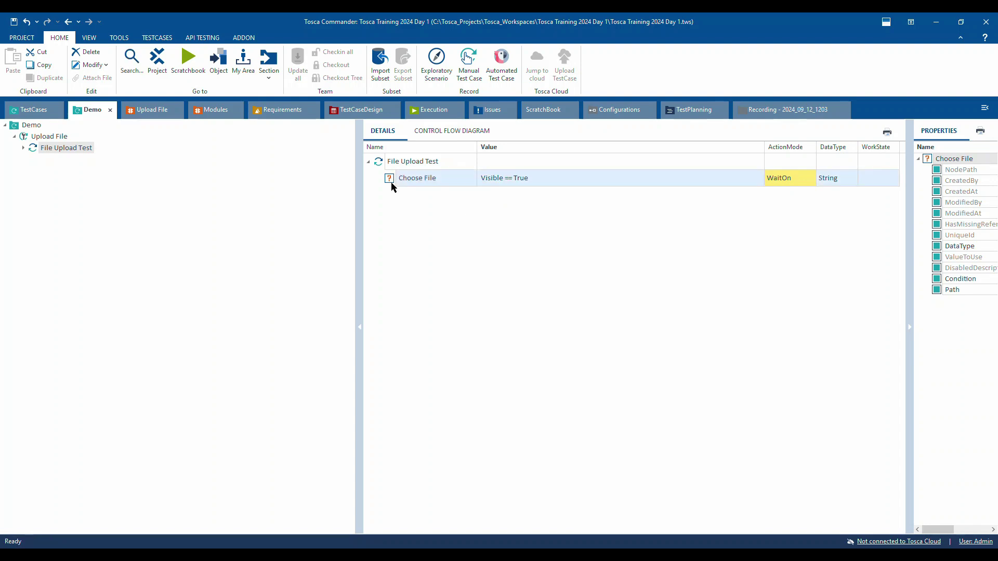
{"action": "key", "text": "ctrl+v"}
{"action": "left_click", "coordinate": [809, 195]}
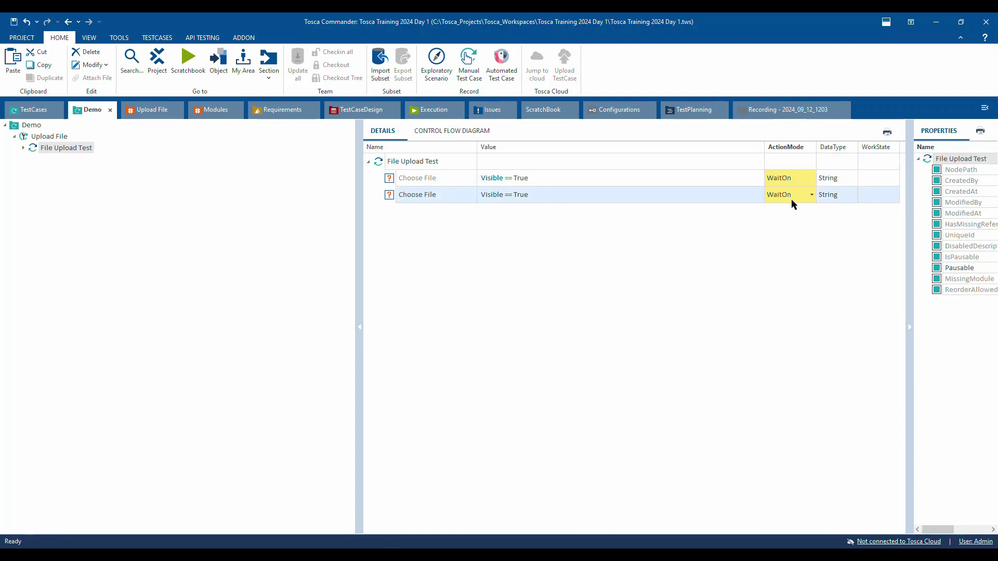
{"action": "key", "text": "i"}
{"action": "left_click", "coordinate": [557, 193]}
{"action": "left_click", "coordinate": [556, 193]}
{"action": "left_click_drag", "start_coordinate": [551, 195], "coordinate": [421, 202]}
{"action": "type", "text": "{click}"}
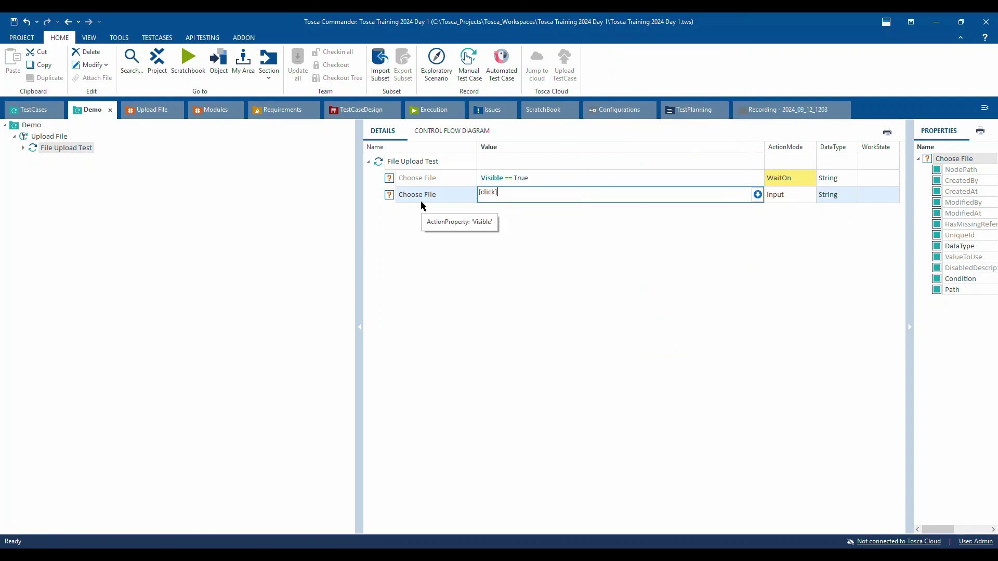
{"action": "key", "text": "Return"}
Run the File Upload Test step in the ScratchBook and return to the Demo folder
{"action": "right_click", "coordinate": [66, 148]}
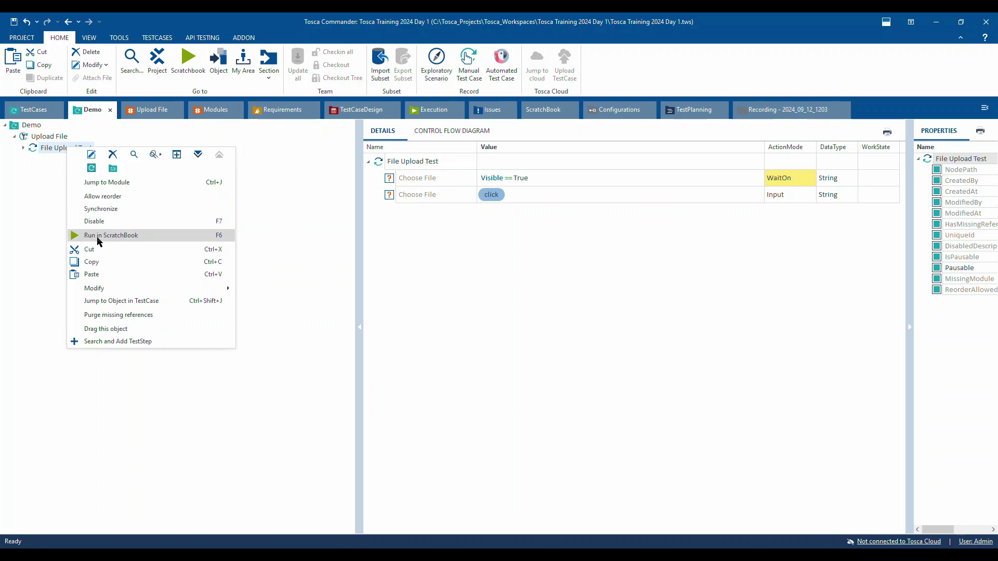
{"action": "left_click", "coordinate": [95, 233]}
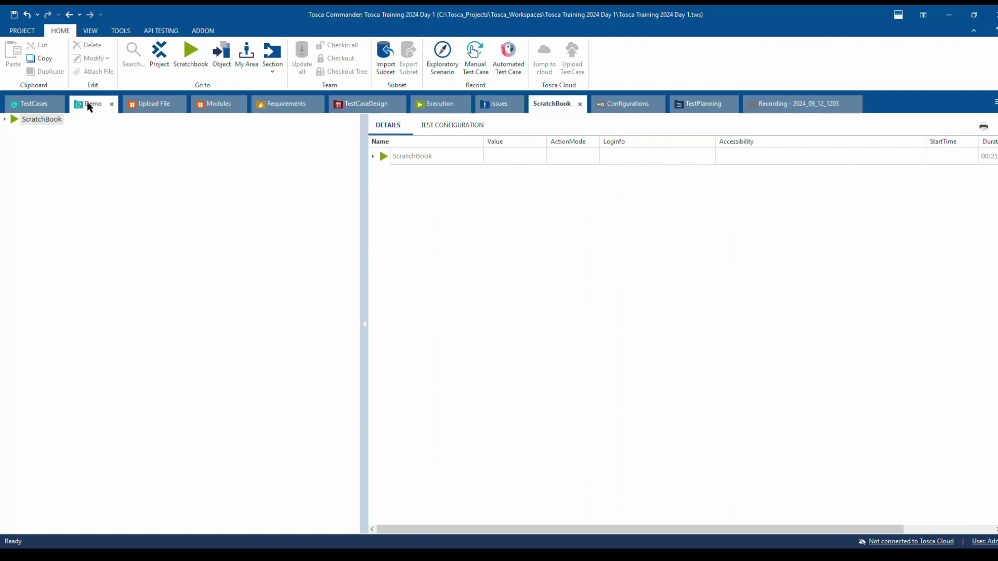
{"action": "left_click", "coordinate": [90, 105]}
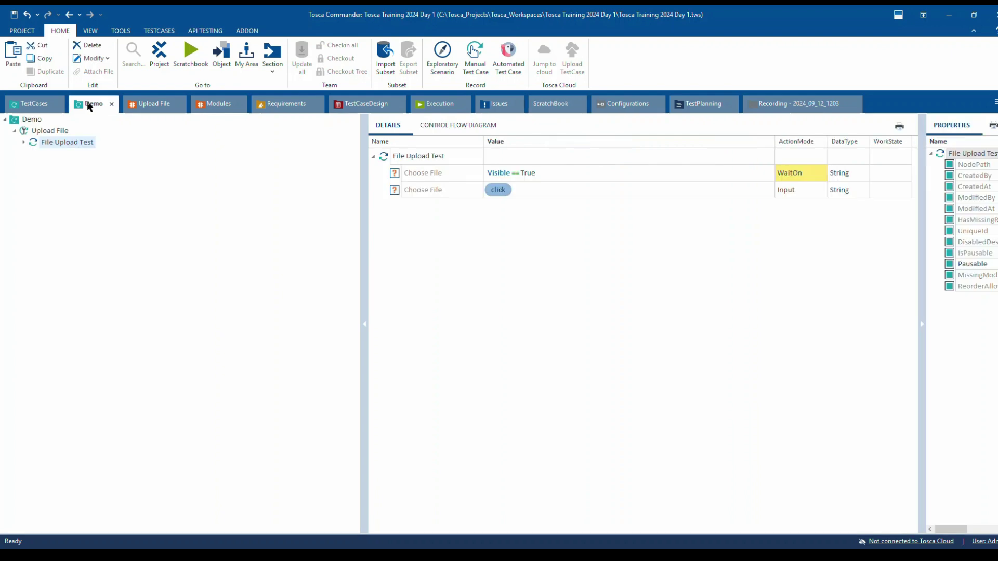
Search for the TBox Save As module and add it as a test step to the Upload File test case
{"action": "right_click", "coordinate": [39, 130]}
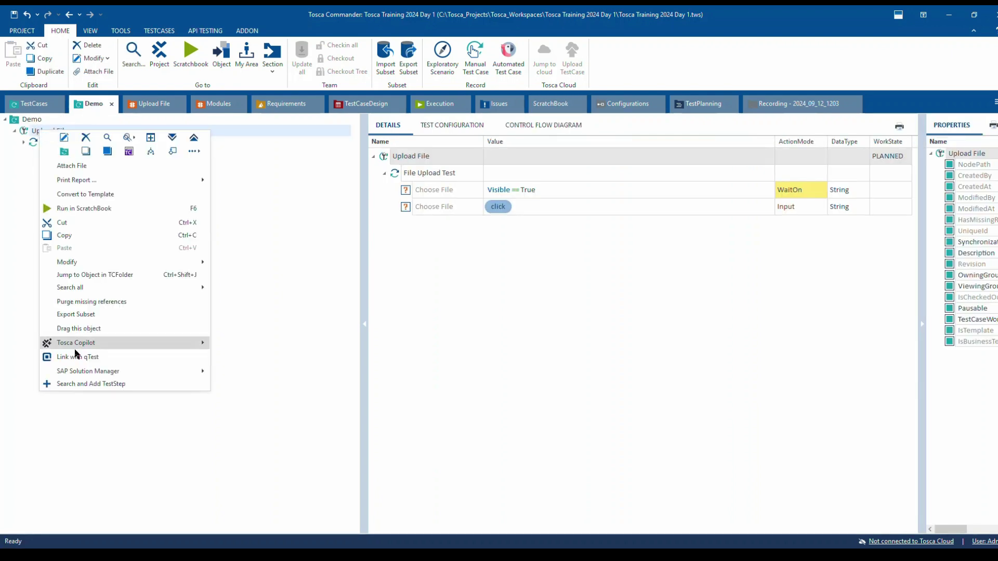
{"action": "left_click", "coordinate": [94, 383]}
{"action": "type", "text": "Tbox Sav"}
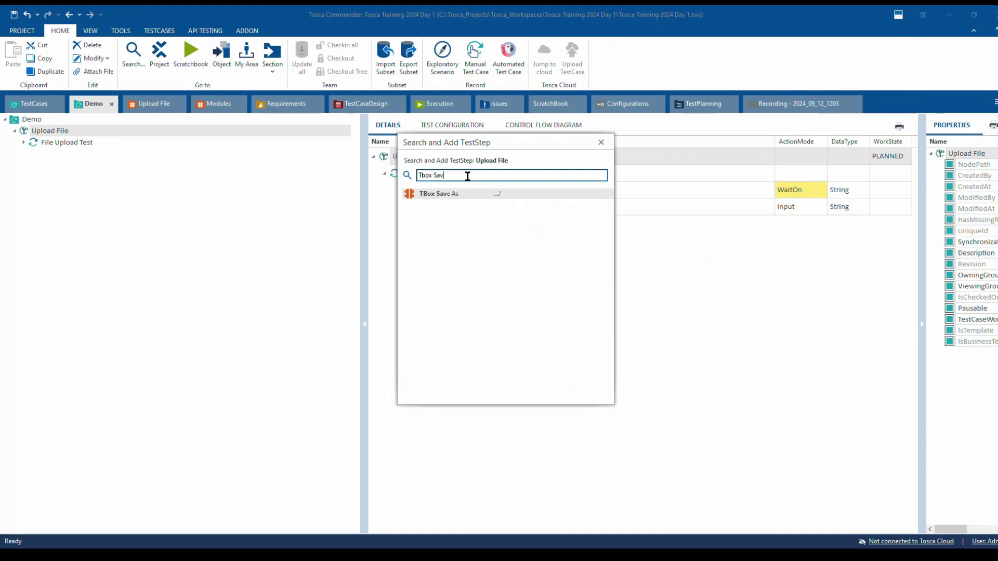
{"action": "type", "text": "e"}
{"action": "double_click", "coordinate": [458, 195]}
Set the Caption of the TBox Save As step to Open
{"action": "left_click", "coordinate": [61, 154]}
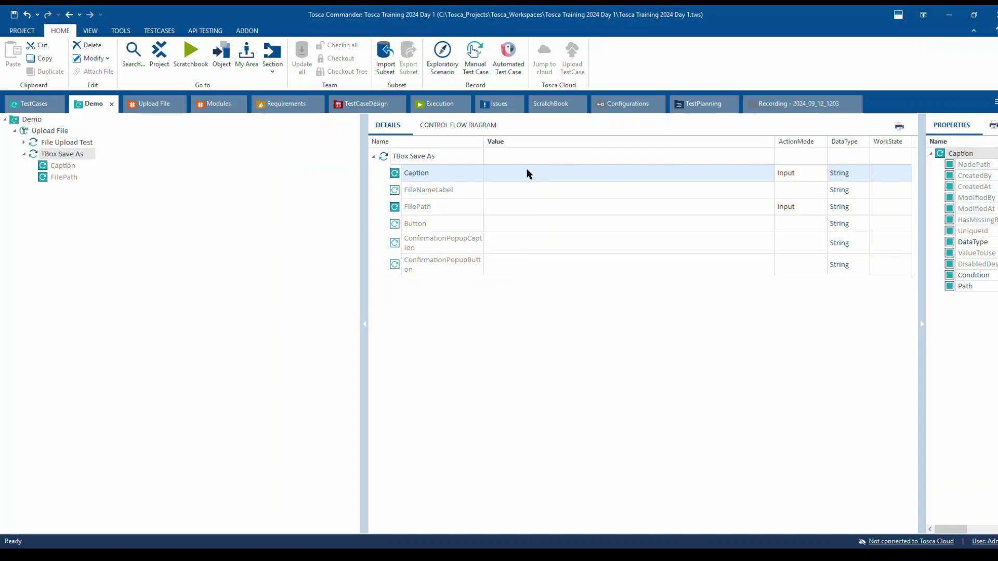
{"action": "left_click", "coordinate": [517, 169]}
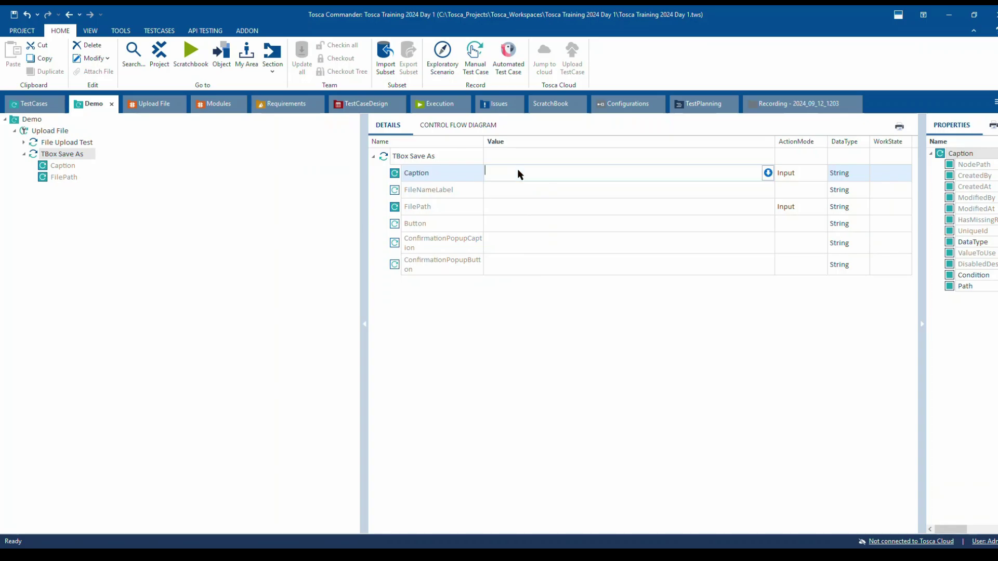
{"action": "type", "text": "Open"}
Copy the full path of results.pdf on the Desktop from the Notepad note into the FilePath value of TBox Save As
{"action": "left_click", "coordinate": [512, 207]}
{"action": "left_click", "coordinate": [641, 545]}
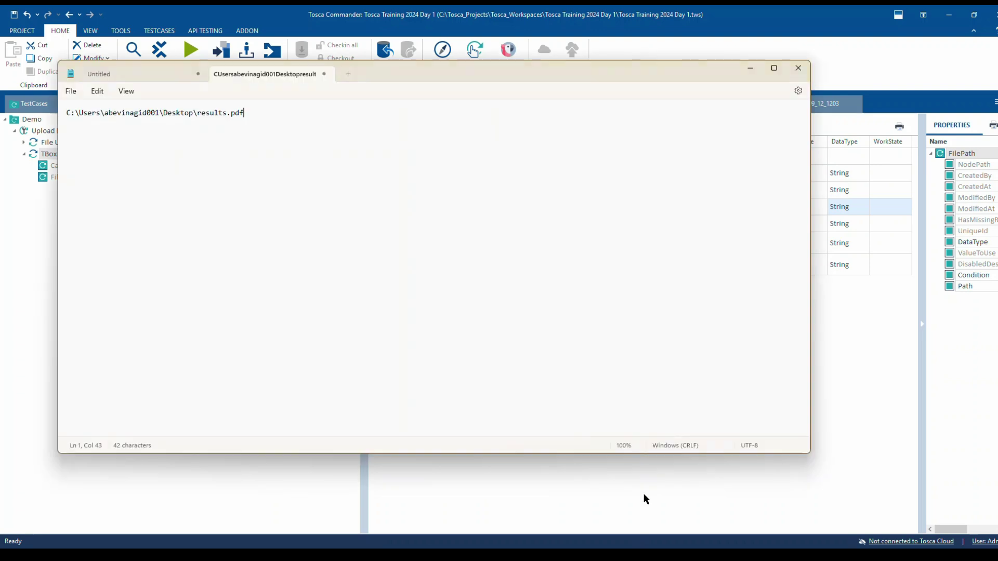
{"action": "key", "text": "ctrl+a"}
{"action": "key", "text": "ctrl+c"}
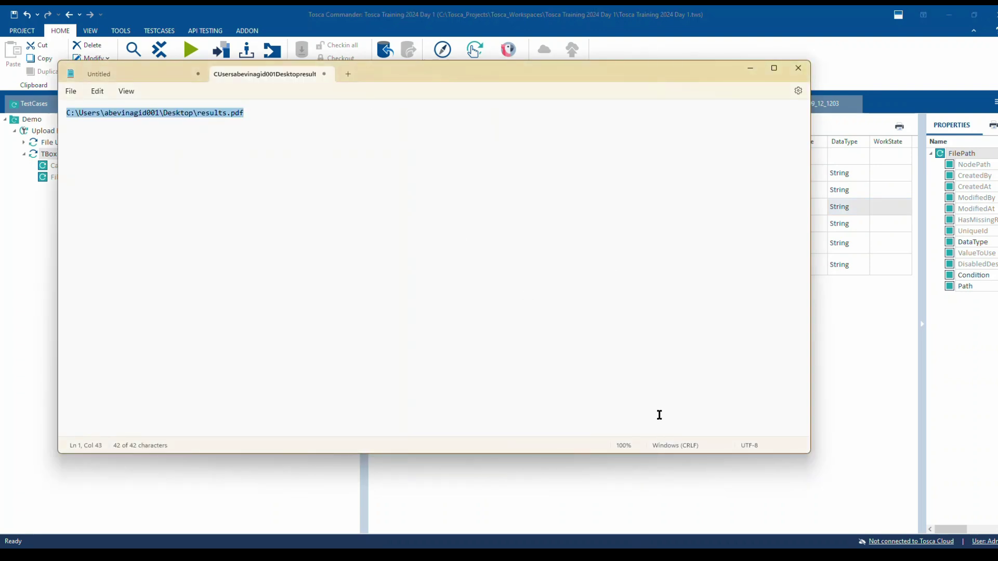
{"action": "key", "text": "alt+Tab"}
{"action": "left_click", "coordinate": [515, 202]}
{"action": "left_click", "coordinate": [521, 204]}
{"action": "key", "text": "ctrl+v"}
Set the Button value of the TBox Save As step to Open
{"action": "left_click", "coordinate": [515, 224]}
{"action": "left_click", "coordinate": [516, 224]}
{"action": "type", "text": "Open"}
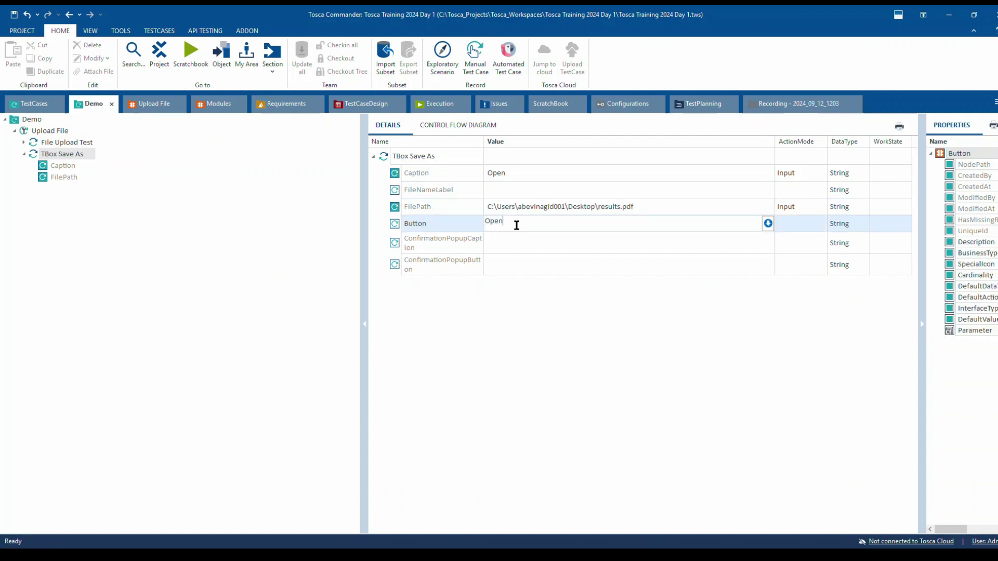
Confirm the Button value and run the TBox Save As test step on its own in the ScratchBook
{"action": "key", "text": "Return"}
{"action": "right_click", "coordinate": [47, 154]}
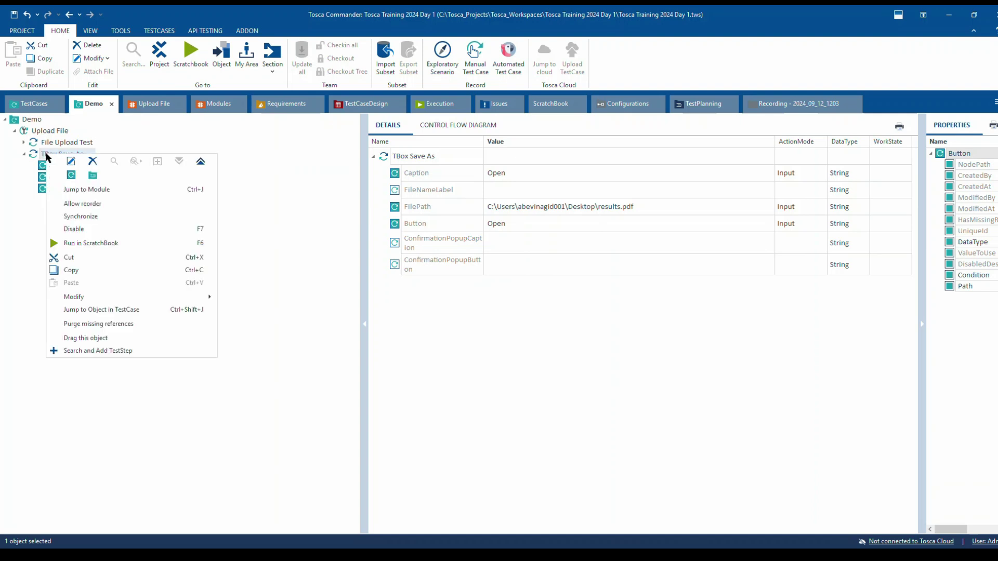
{"action": "left_click", "coordinate": [88, 244]}
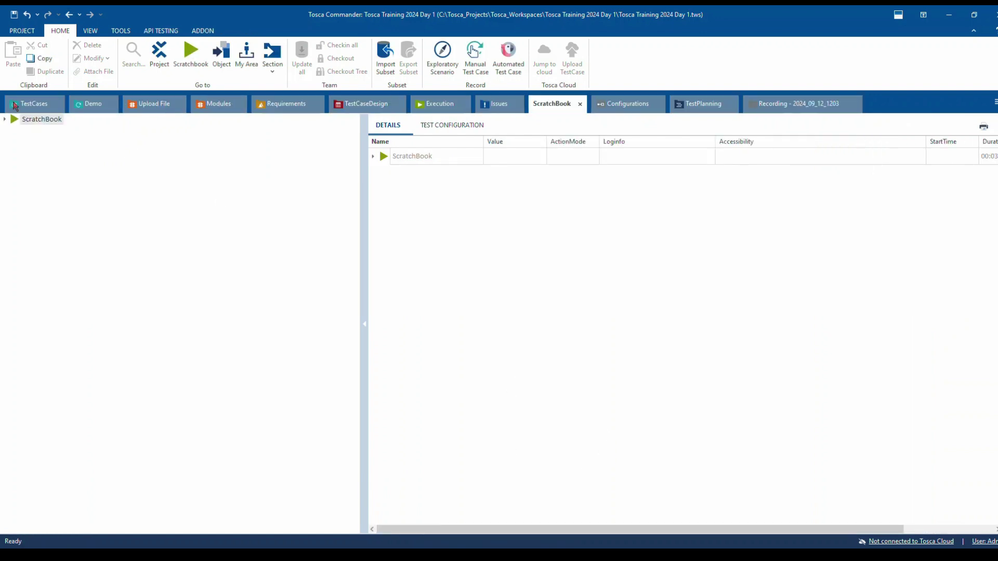
Return to the Demo folder, view the File Upload Test page in Chrome, and run the whole Upload File test case in the ScratchBook
{"action": "left_click", "coordinate": [27, 106]}
{"action": "left_click", "coordinate": [85, 106]}
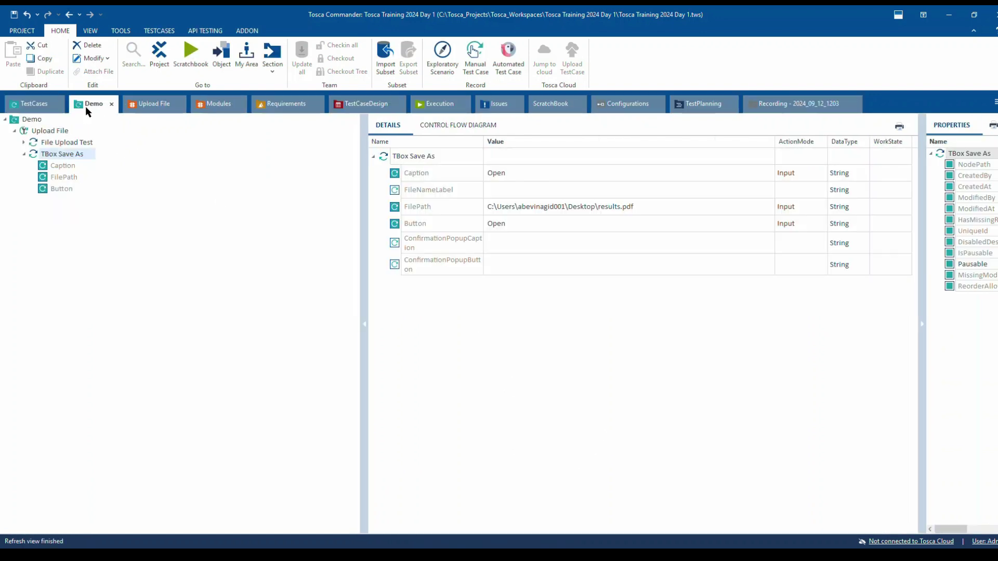
{"action": "left_click", "coordinate": [59, 130]}
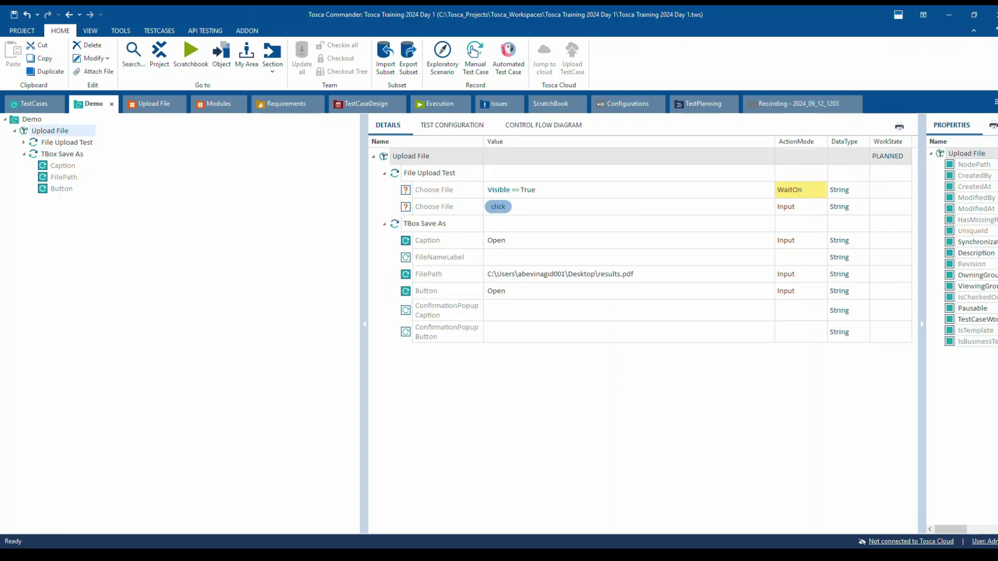
{"action": "key", "text": "alt+Tab"}
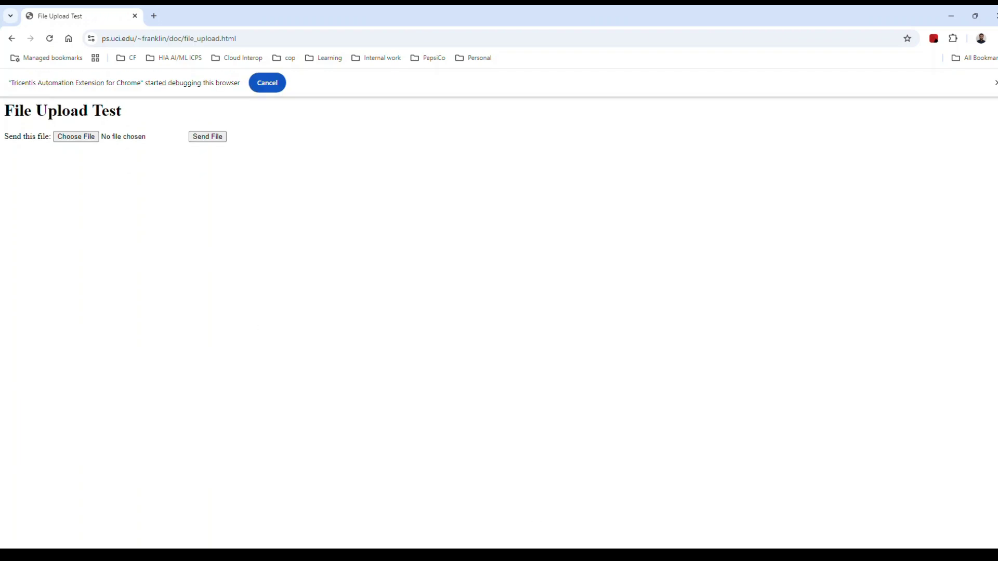
{"action": "key", "text": "alt+Tab"}
{"action": "right_click", "coordinate": [48, 133]}
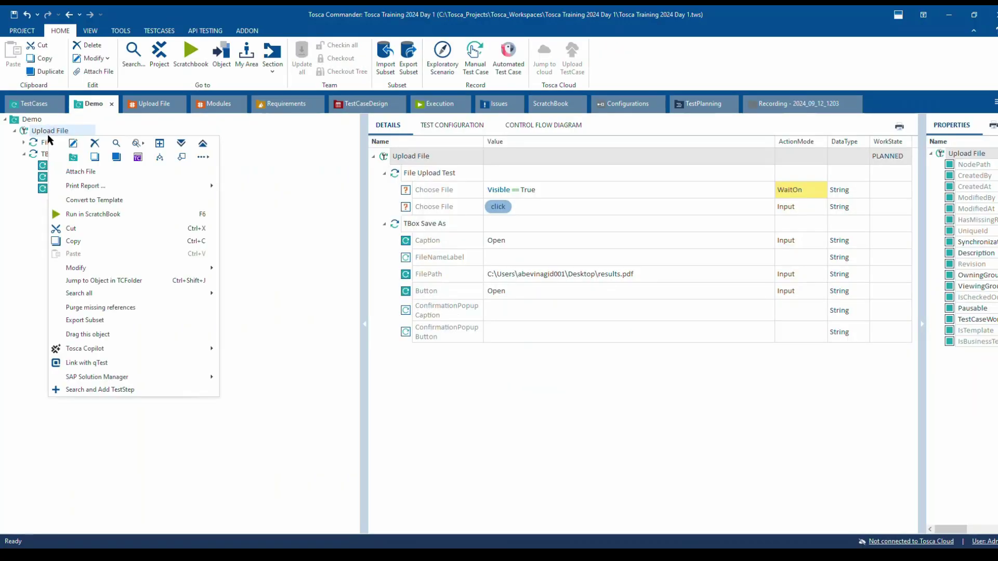
{"action": "left_click", "coordinate": [99, 214]}
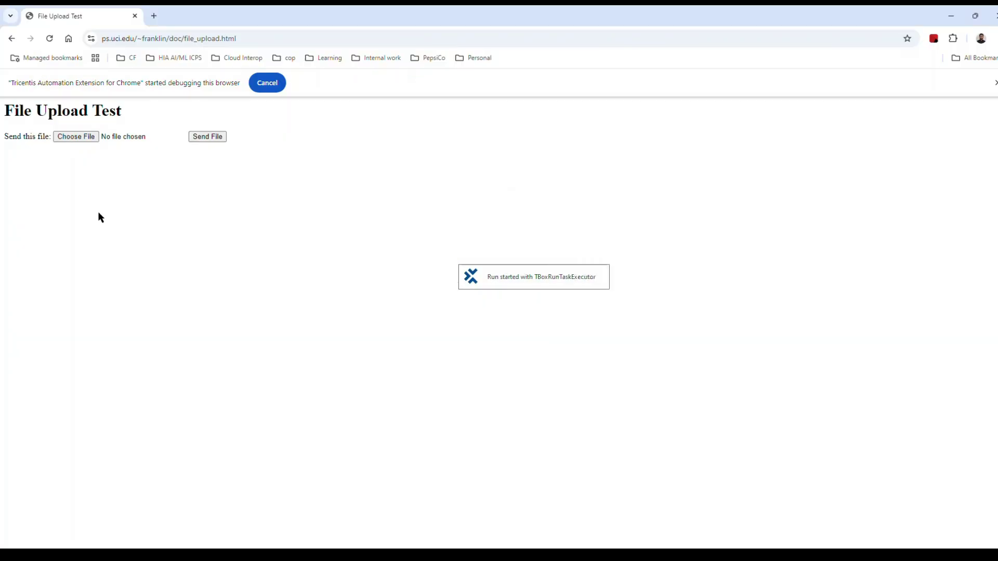